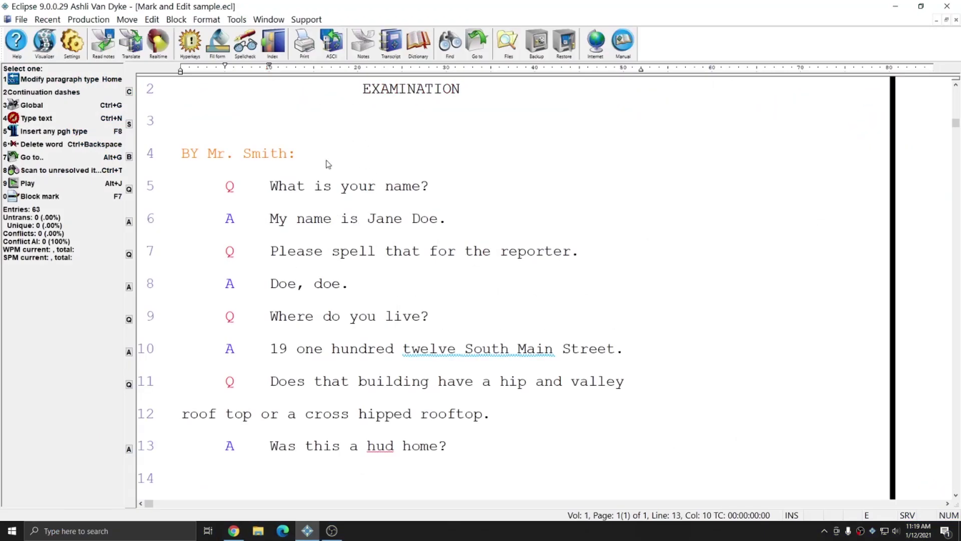
Stitch-spell the EXAMINATION heading with tildes, then restore it to plain EXAMINATION.
left_click(316, 150)
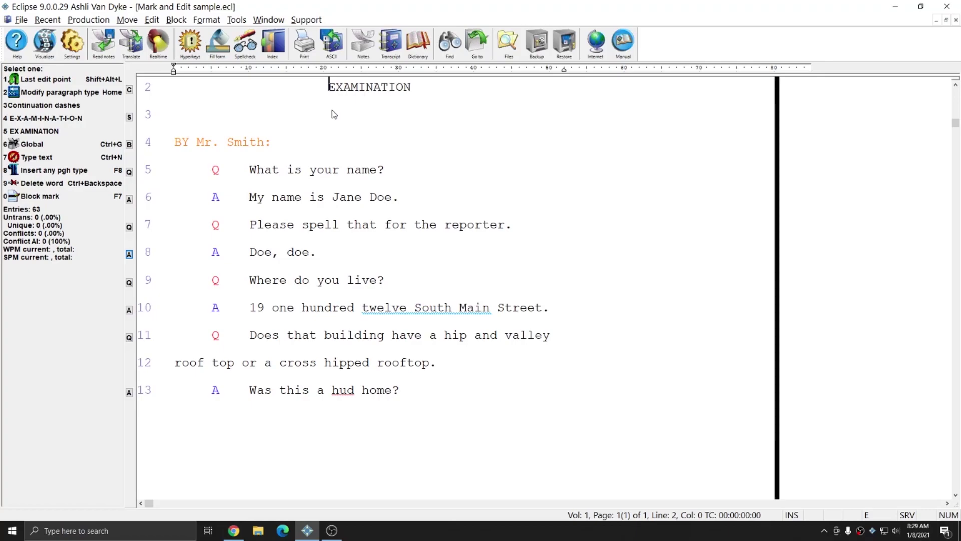
key("shift+End")
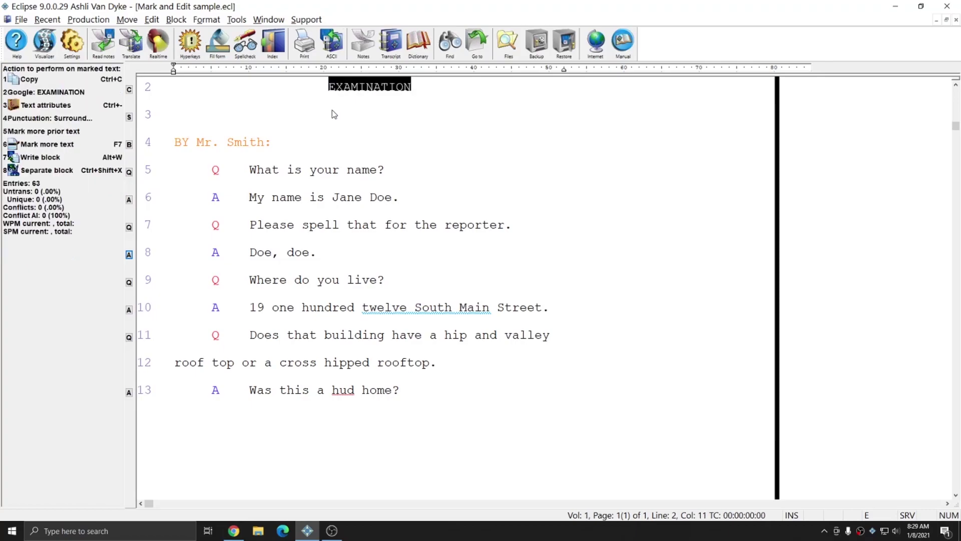
key("ctrl+shift+s")
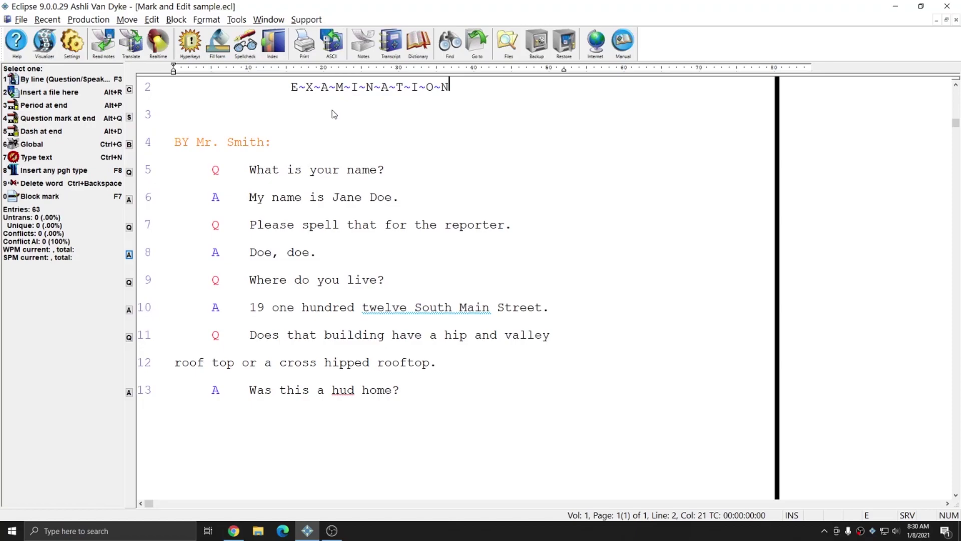
key("ctrl+Home")
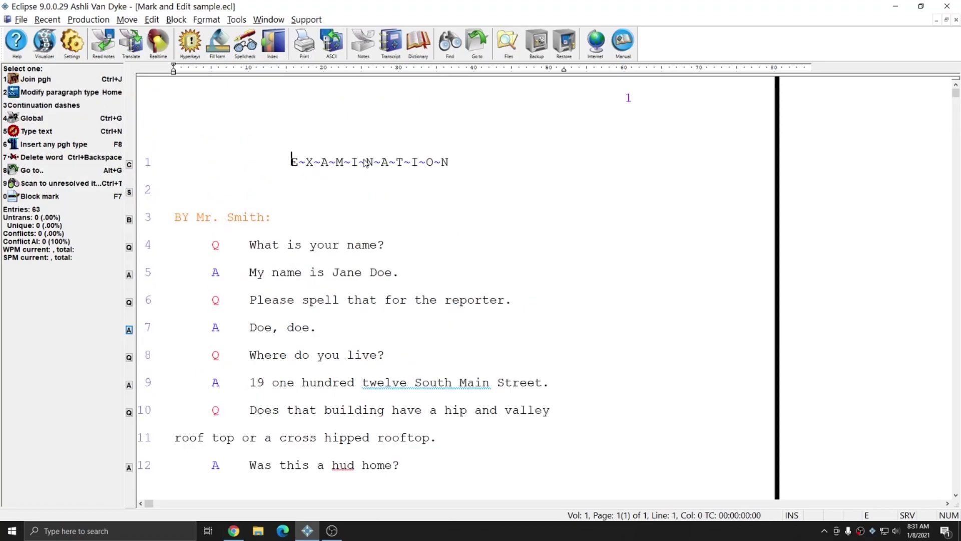
double_click(366, 163)
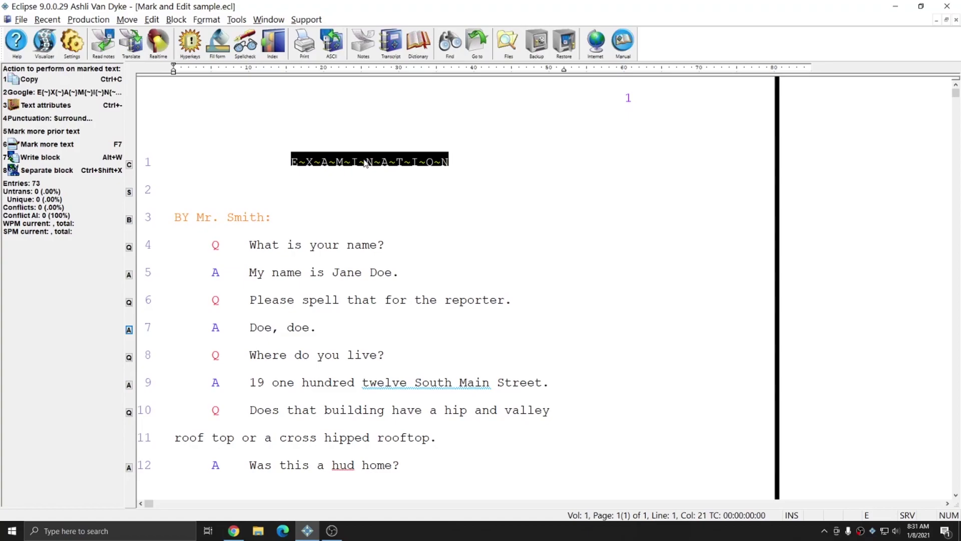
key("2")
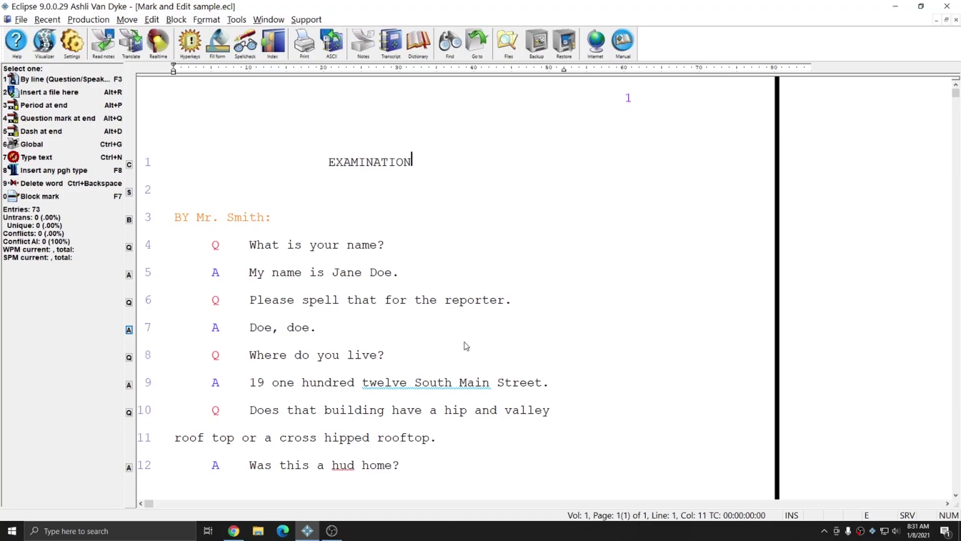
Join 'hip and valley' on line 10 with hard spaces.
left_click(447, 410)
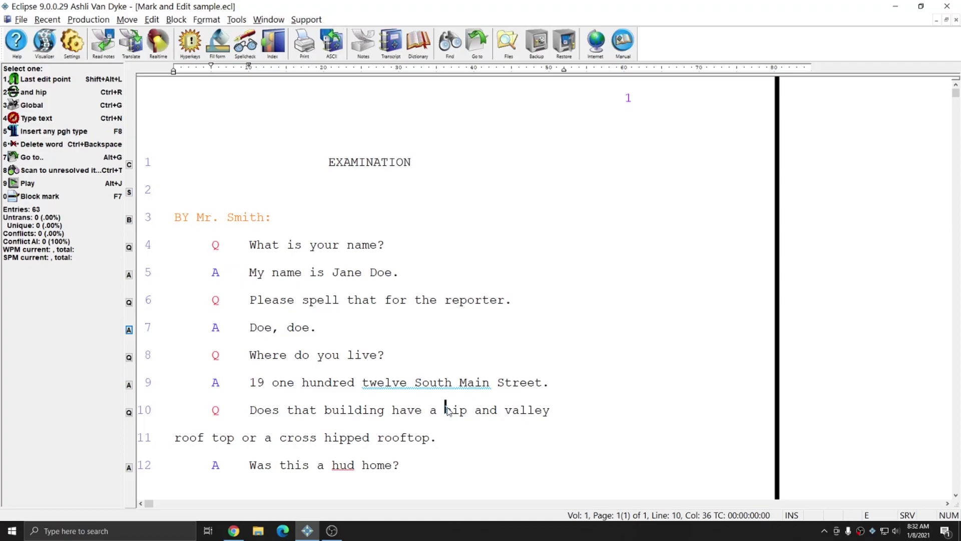
key("F7")
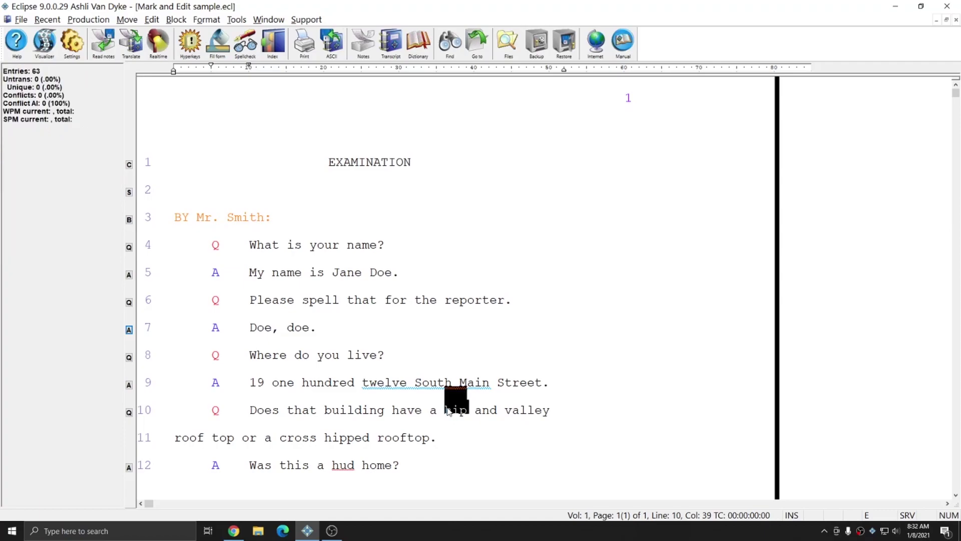
key("End")
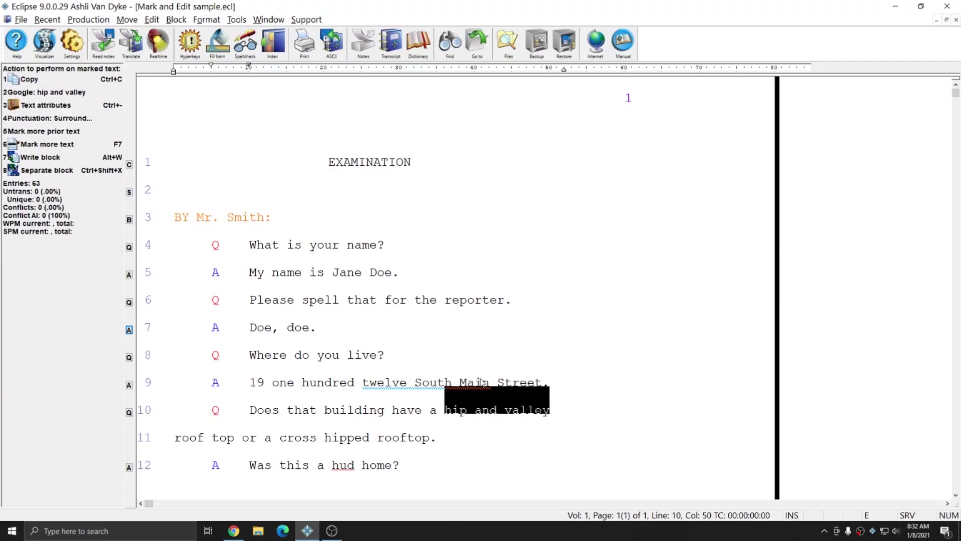
key("space")
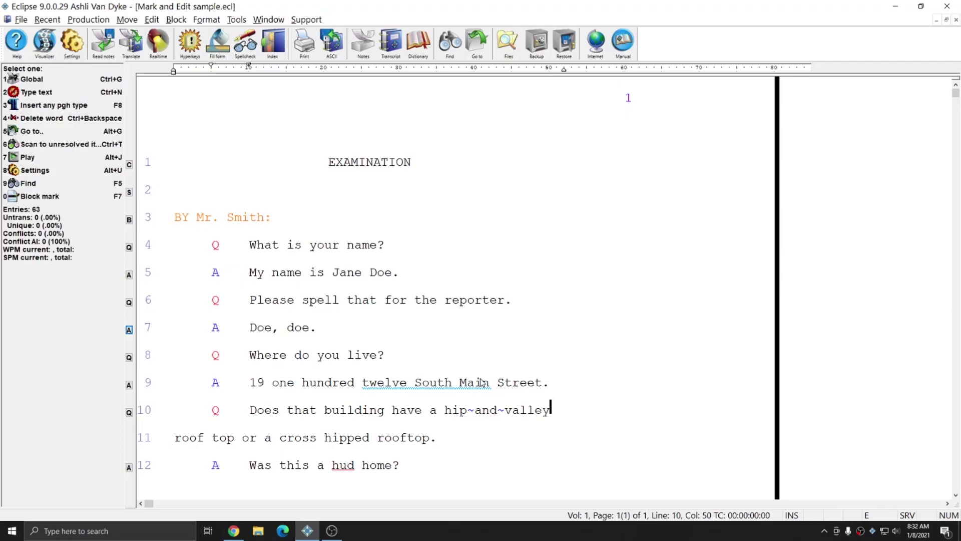
Join 'cross hipped' on line 11 into one hard-spaced term, cross~hipped.
left_click(279, 436)
key("F7")
key("ctrl+Right")
key("ctrl+Right")
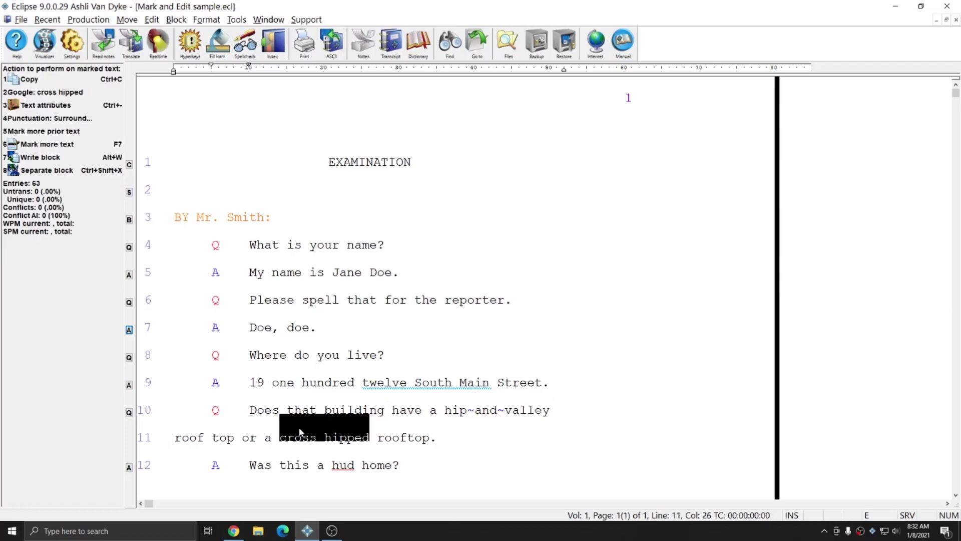
key("space")
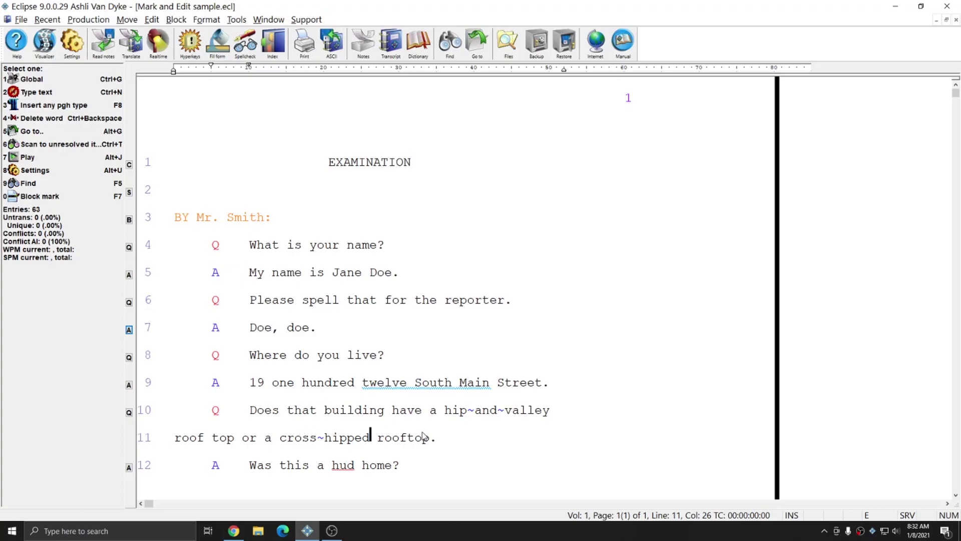
Unjoin 'hip~and~valley' on line 10 back into separate words.
left_click(444, 411)
key("F7")
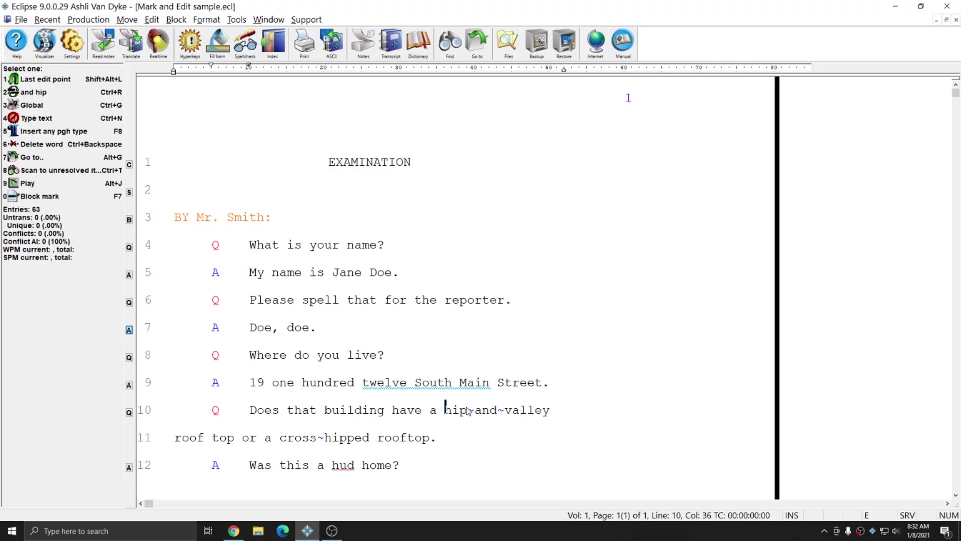
key("ctrl+Right")
key("ctrl+Right")
key("ctrl+Right")
key("Return")
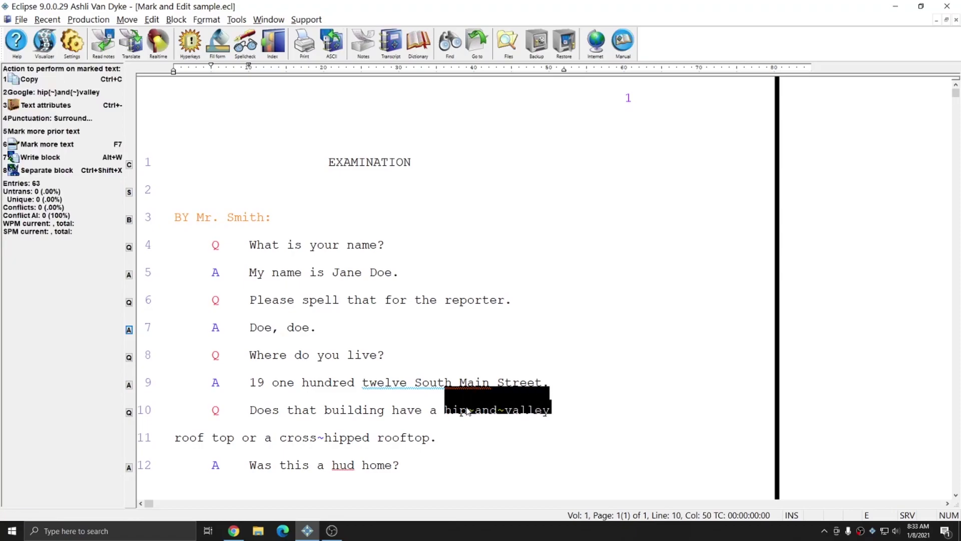
key("8")
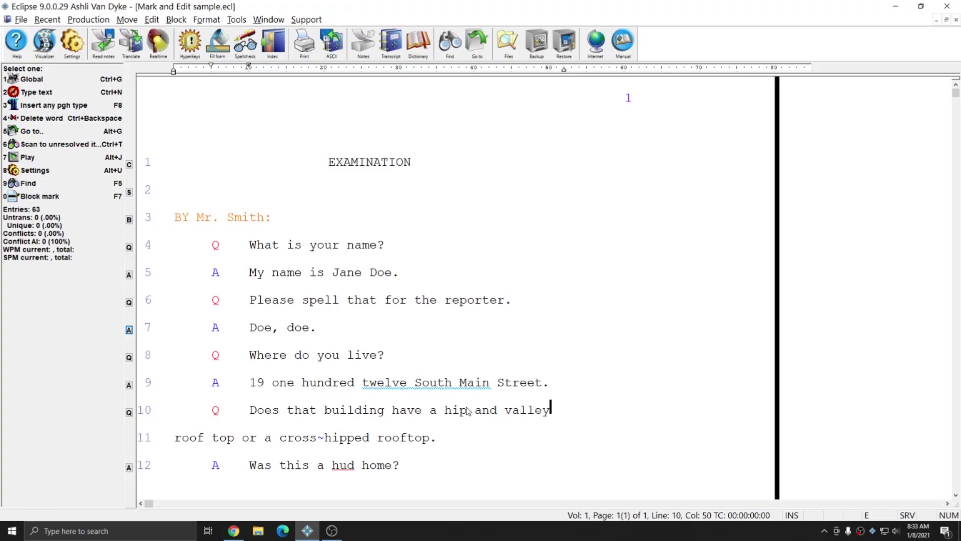
double_click(309, 301)
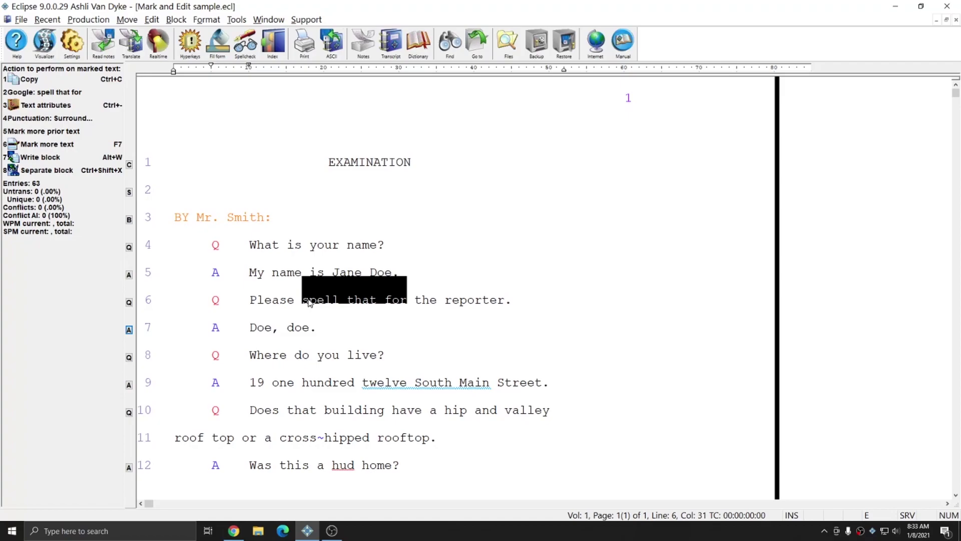
key("4")
key("comma")
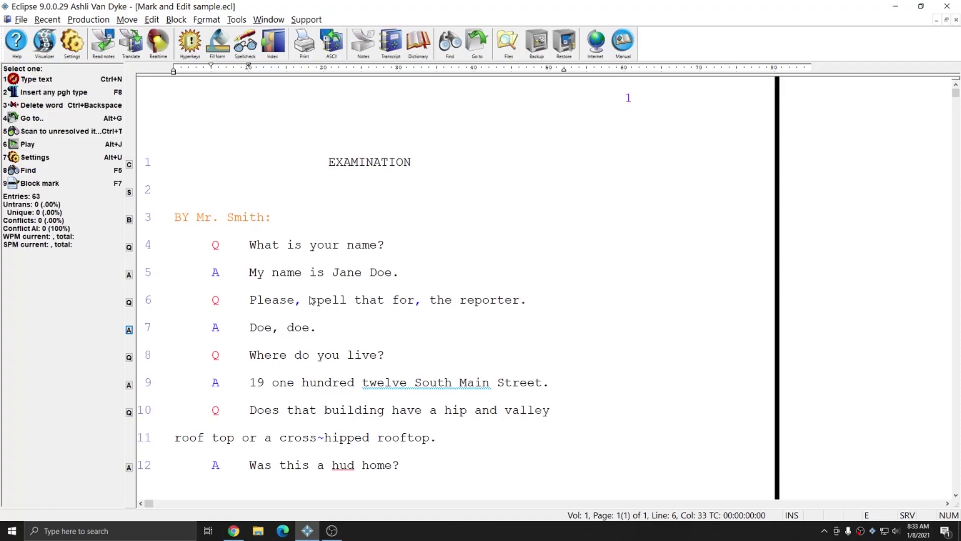
key("ctrl+z")
key("F7")
key("ctrl+Right")
key("ctrl+Right")
key("ctrl+Right")
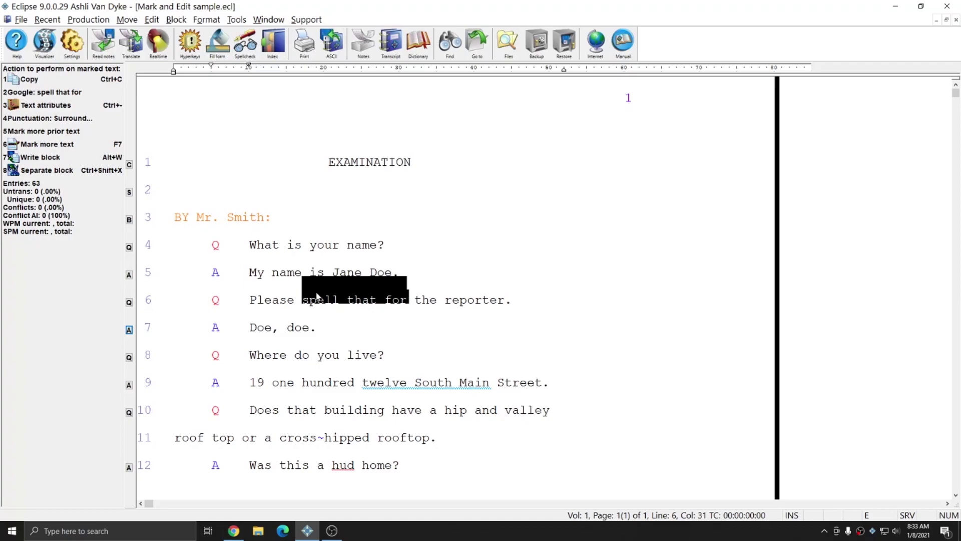
key("4")
key("parenleft")
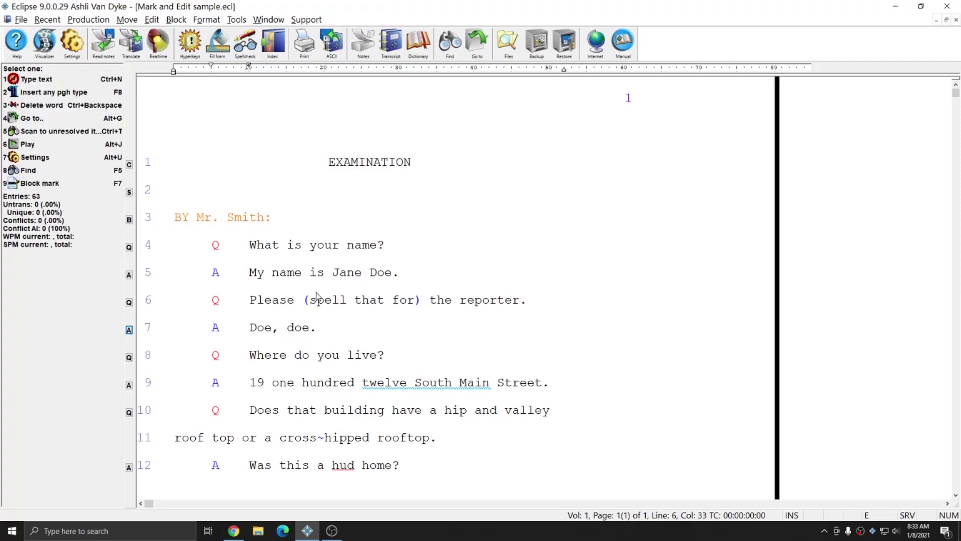
left_click(316, 296)
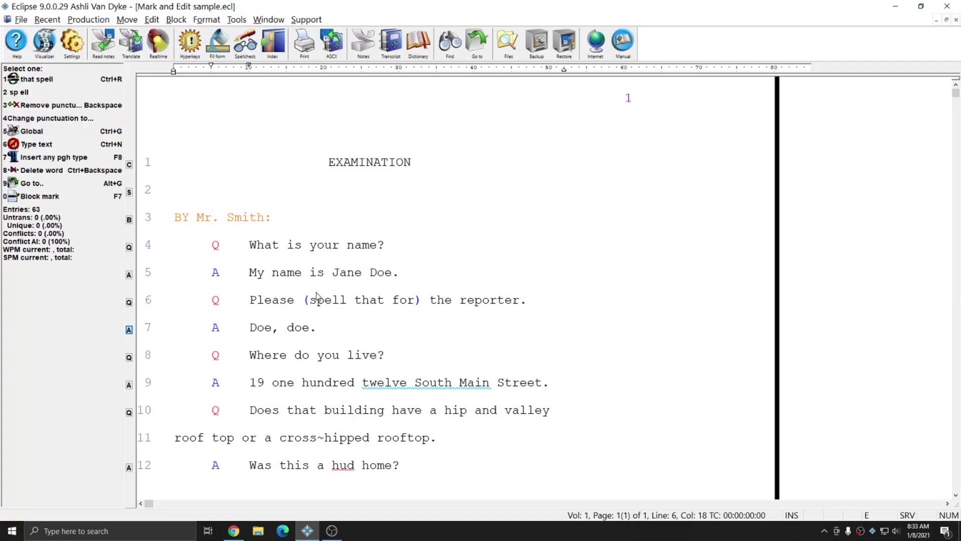
key("F7")
key("ctrl+Right")
key("ctrl+Right")
key("ctrl+Right")
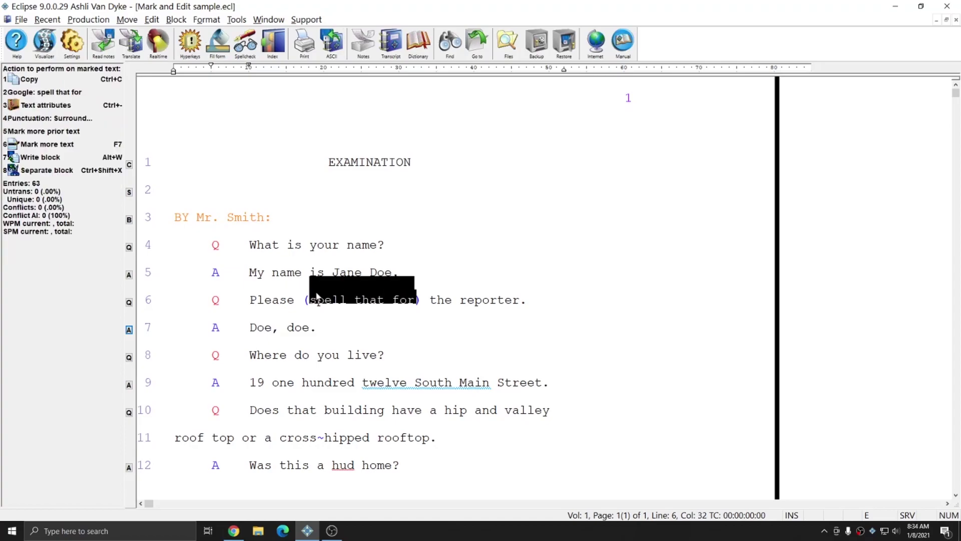
key("ctrl+z")
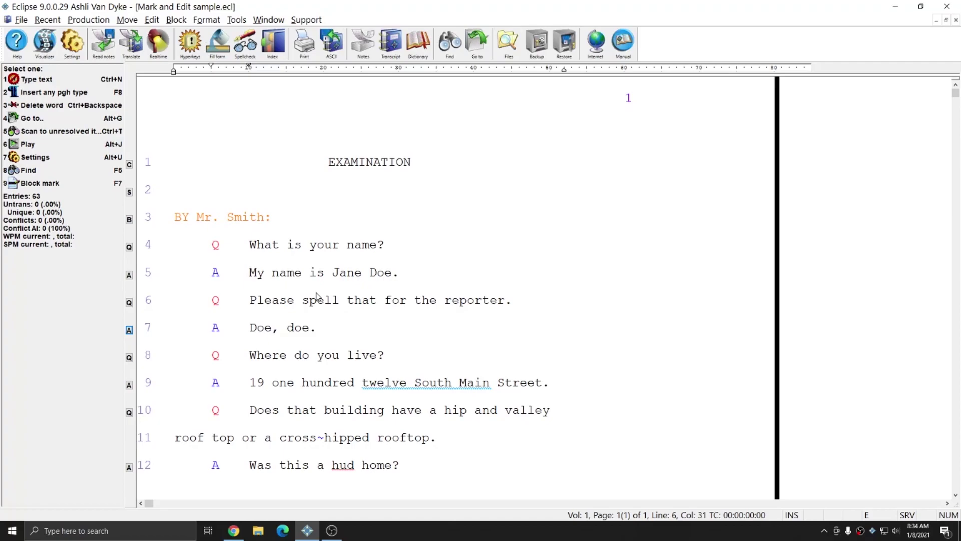
key("ctrl+Left")
key("ctrl+Left")
key("ctrl+Left")
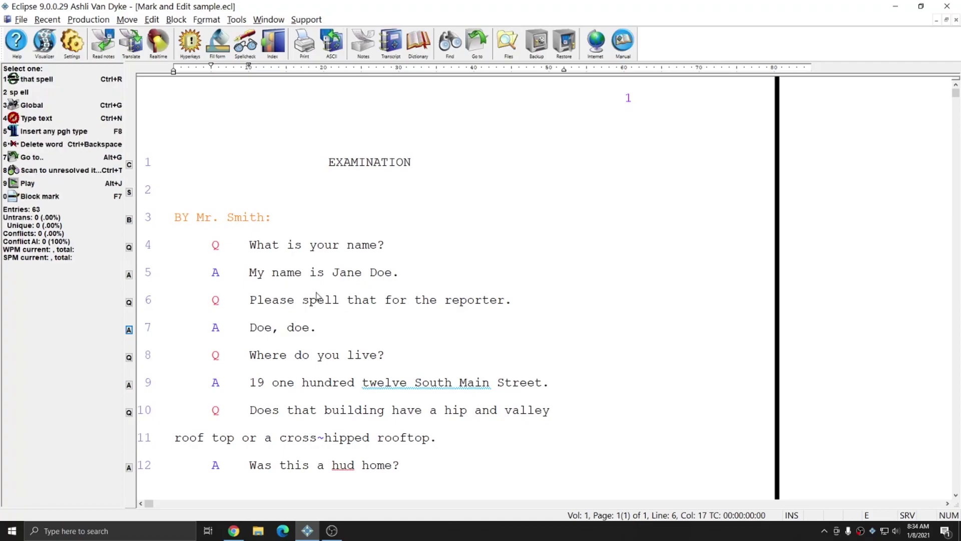
key("F7")
key("ctrl+Right")
key("ctrl+Right")
key("ctrl+Right")
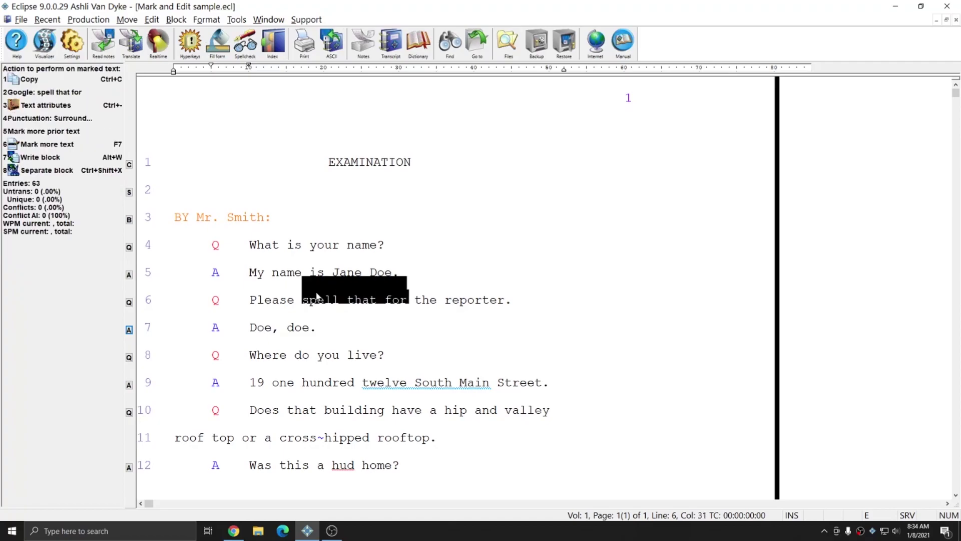
type("[")
key("ctrl+Left")
key("ctrl+Left")
key("ctrl+Left")
key("ctrl+Left")
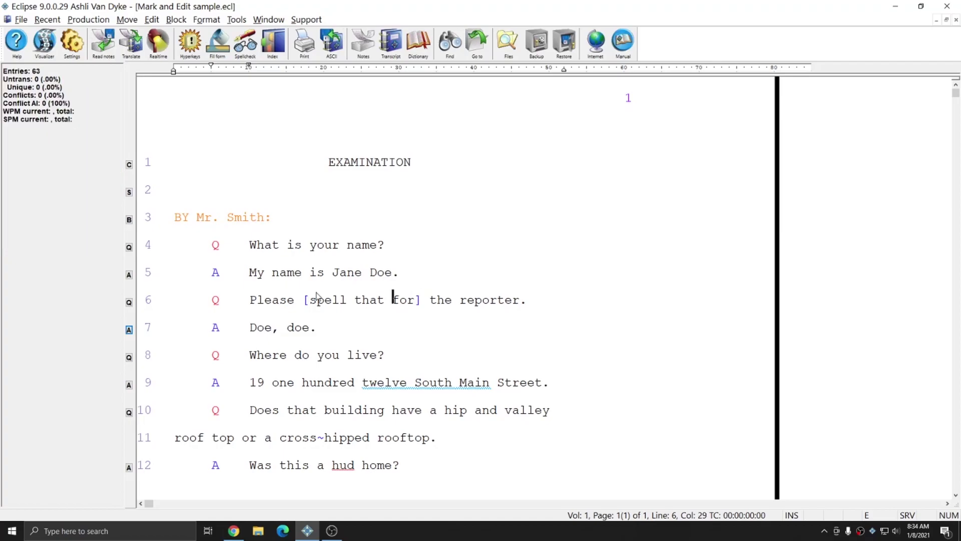
key("F7")
key("ctrl+Right")
key("ctrl+Right")
key("ctrl+Right")
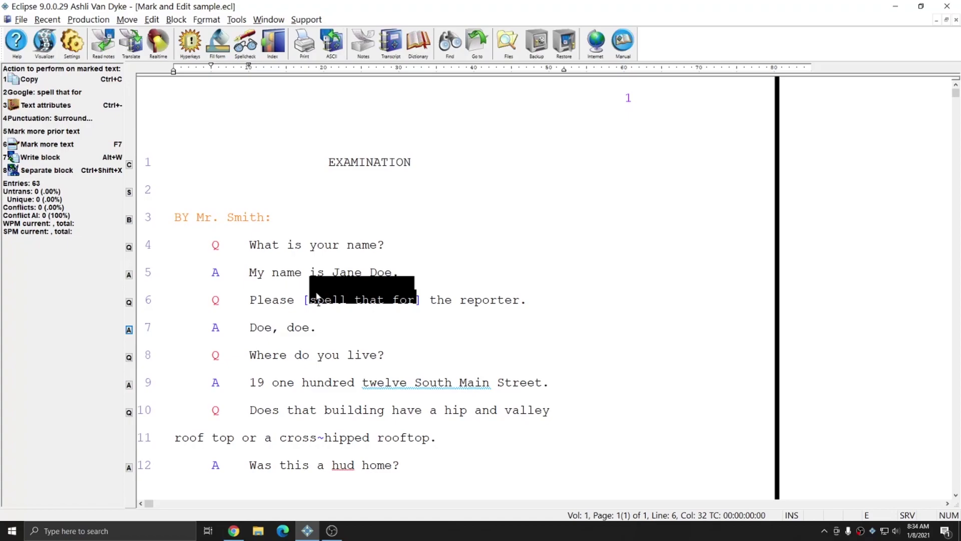
key("ctrl+z")
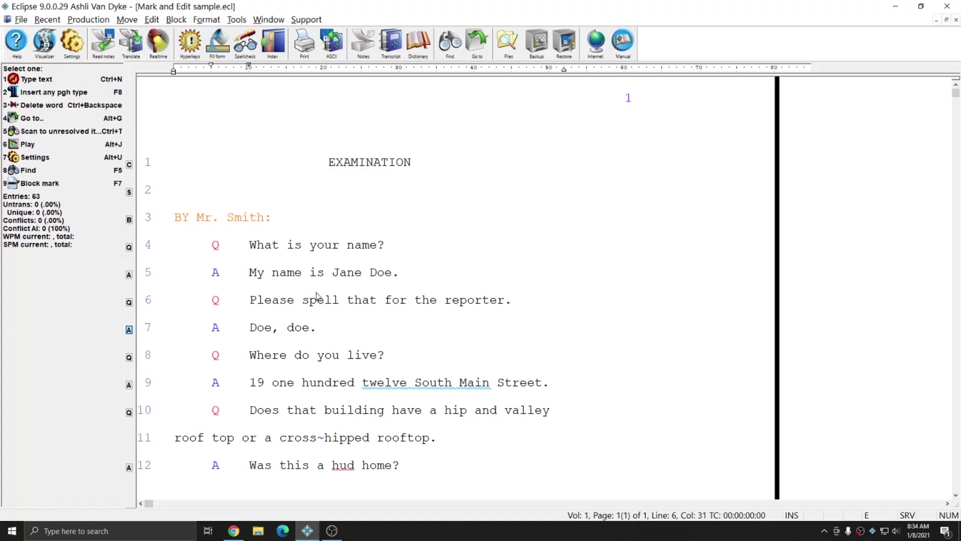
left_click(317, 296)
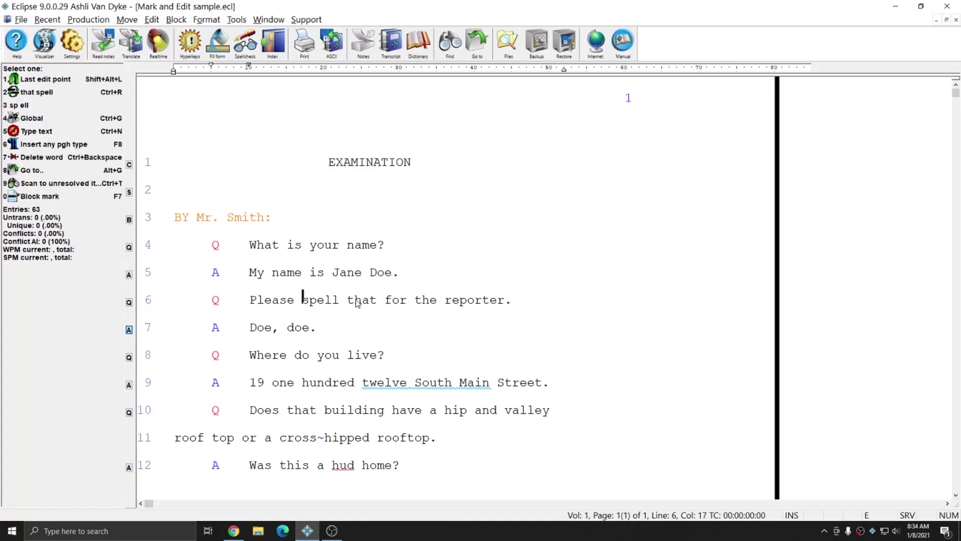
Replace the second 'doe' on line 7 with D-O-E, then open User settings.
left_click(293, 329)
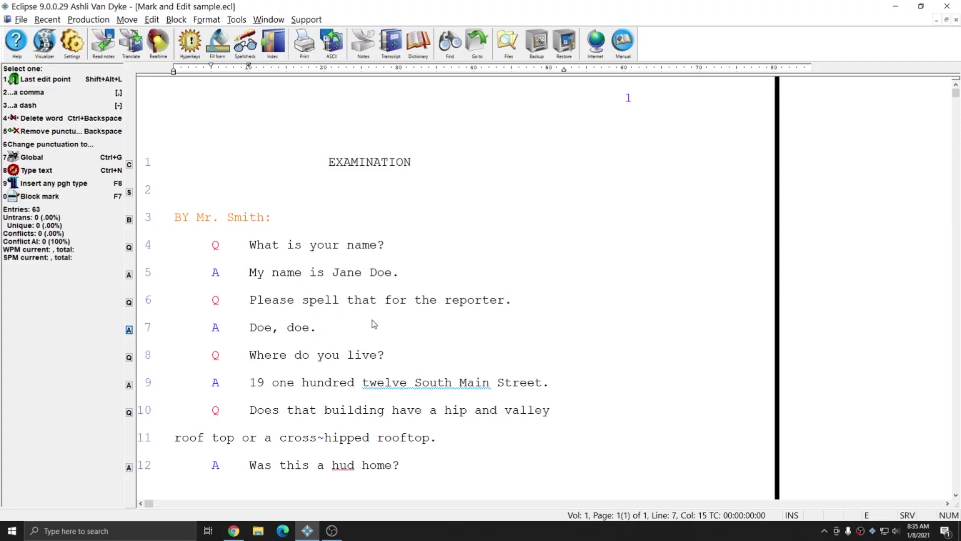
key("F7")
key("ctrl+Right")
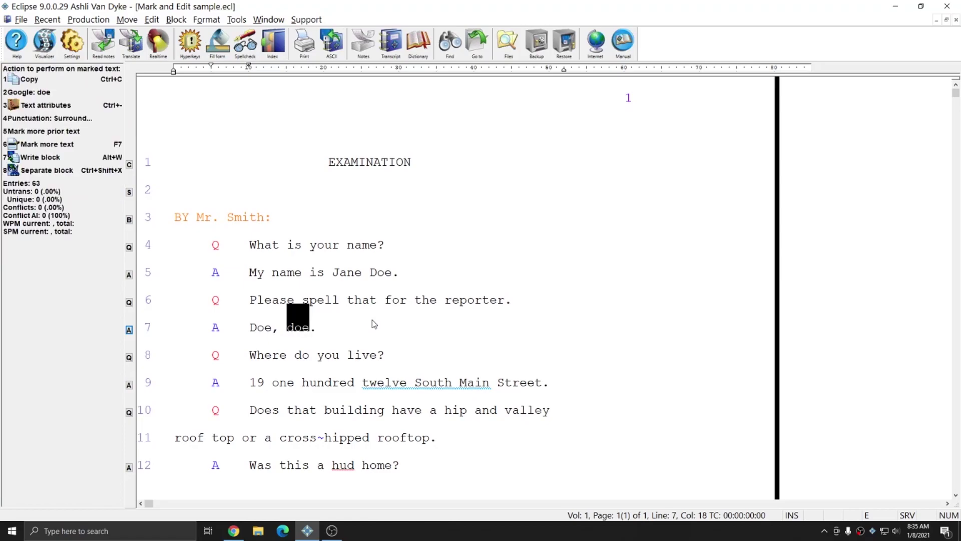
type("D-O-E")
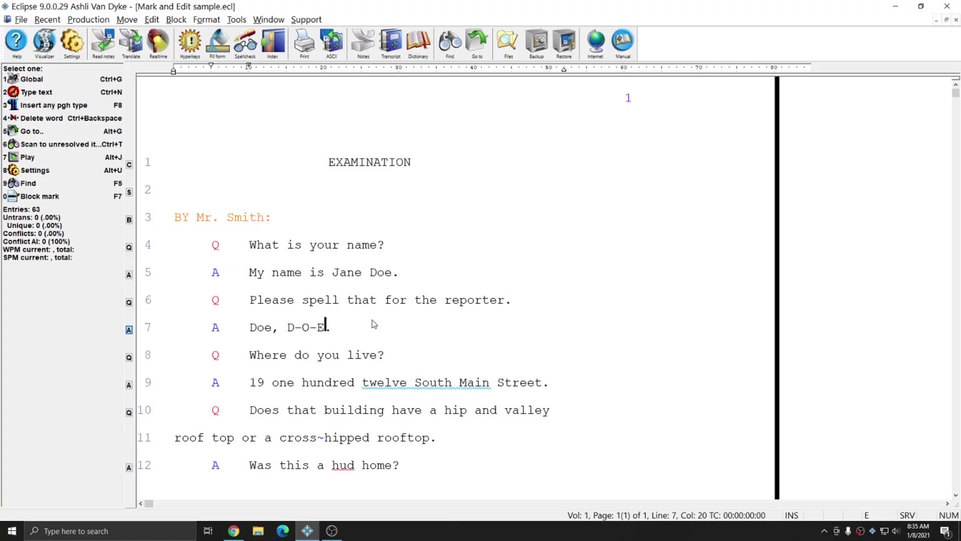
key("alt+u")
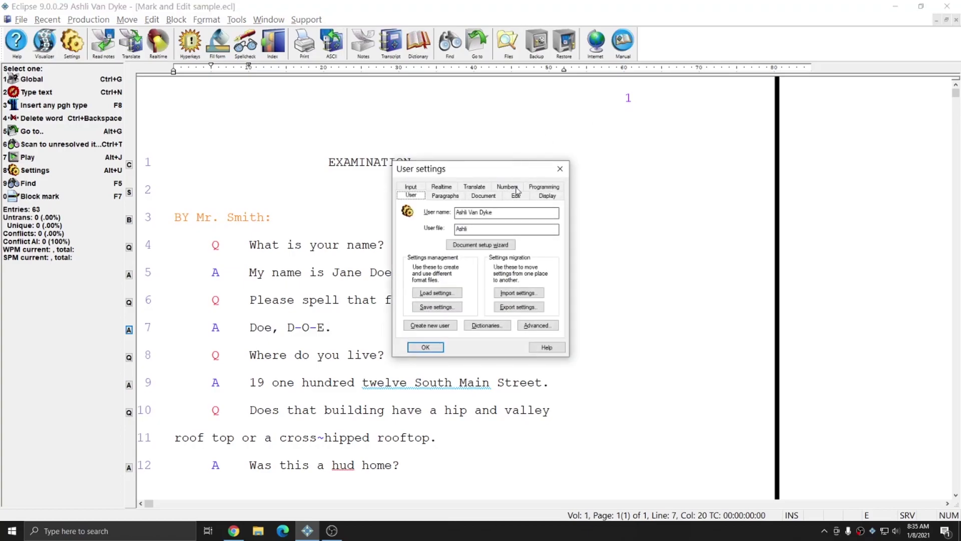
Leave the Edit tab's Stitch style at S-M-I-T-H and close User settings with OK.
left_click(518, 195)
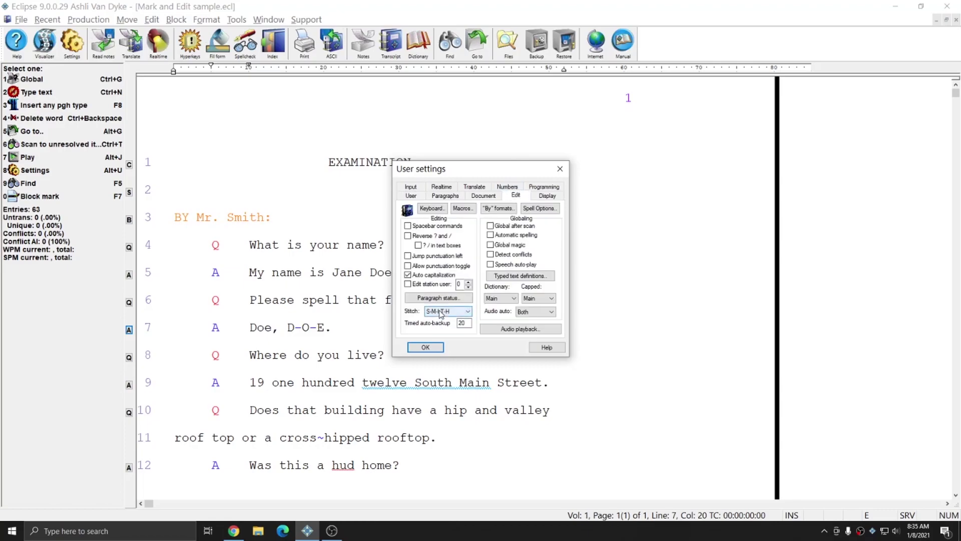
left_click(468, 311)
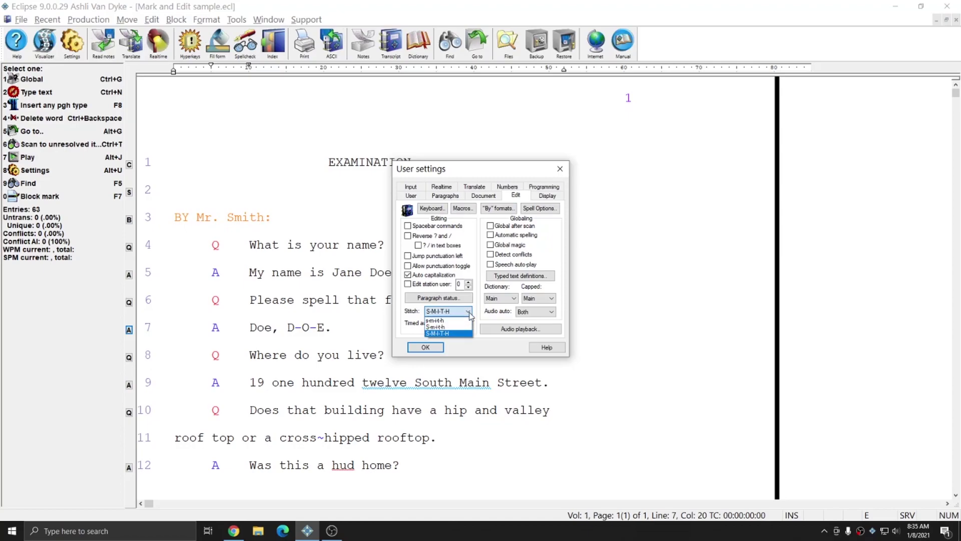
left_click(438, 333)
left_click(426, 347)
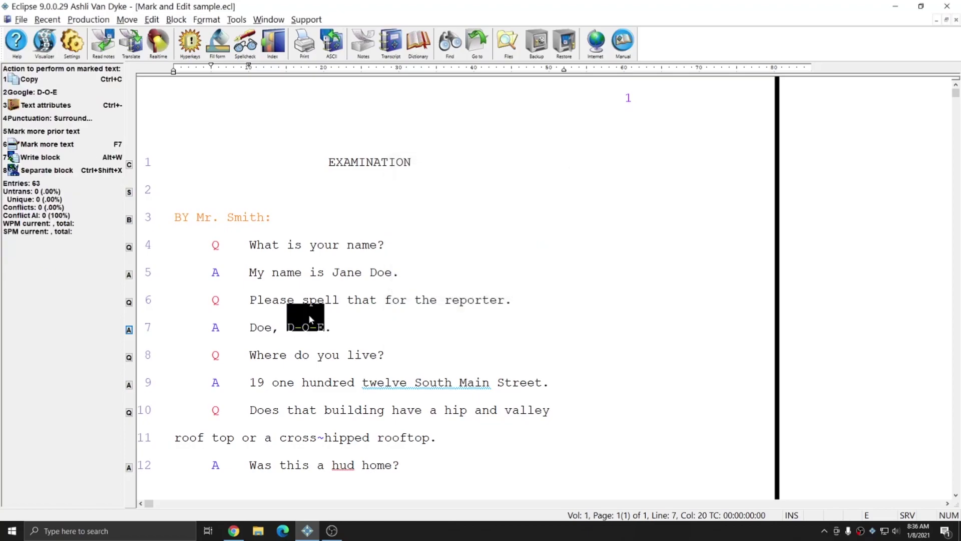
Restore 'doe' on line 7 and hyphenate 'cross hipped' on line 11.
type("doe")
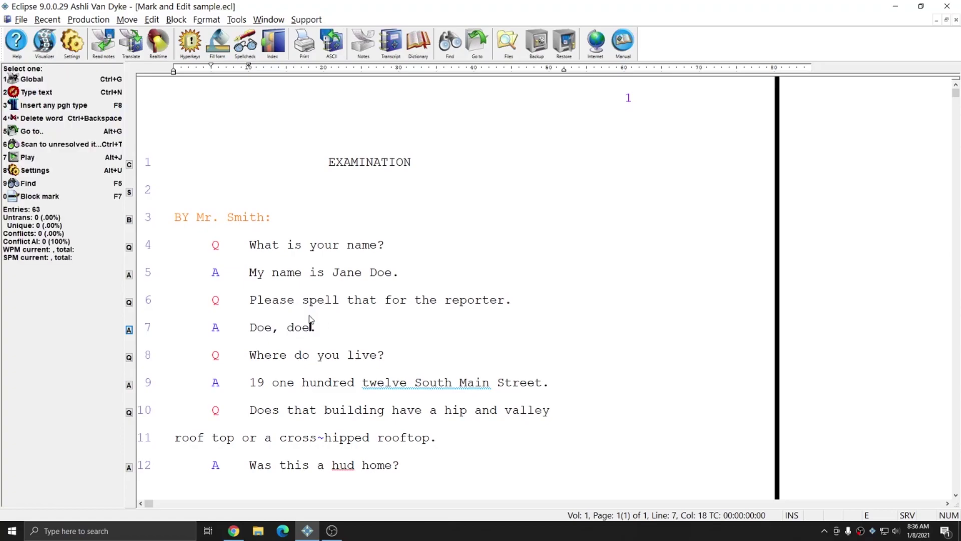
key("ctrl+t")
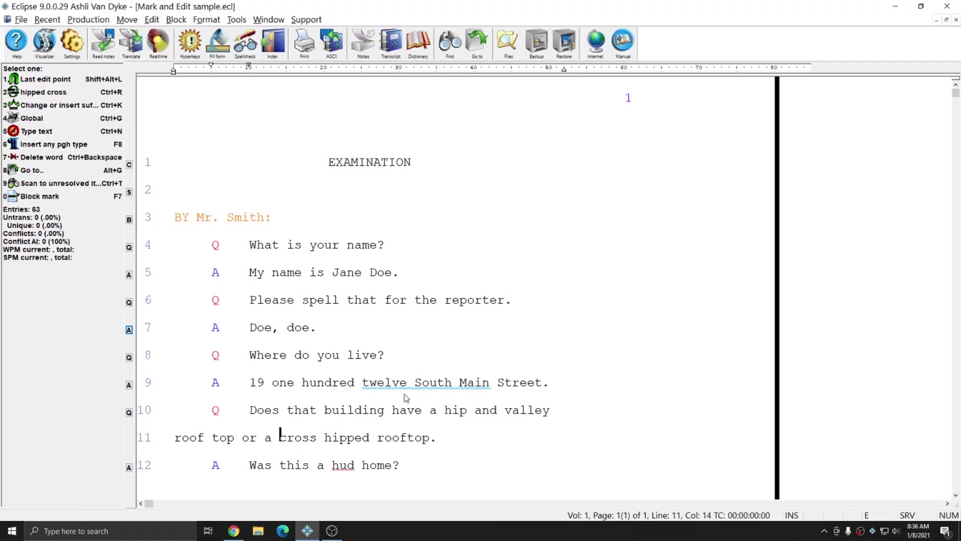
key("F7")
key("ctrl+Right")
key("ctrl+Right")
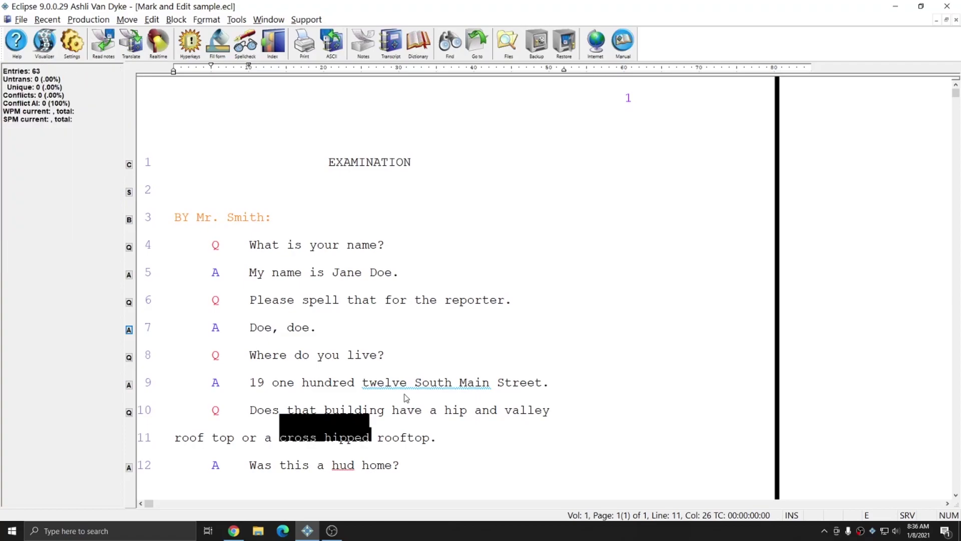
key("minus")
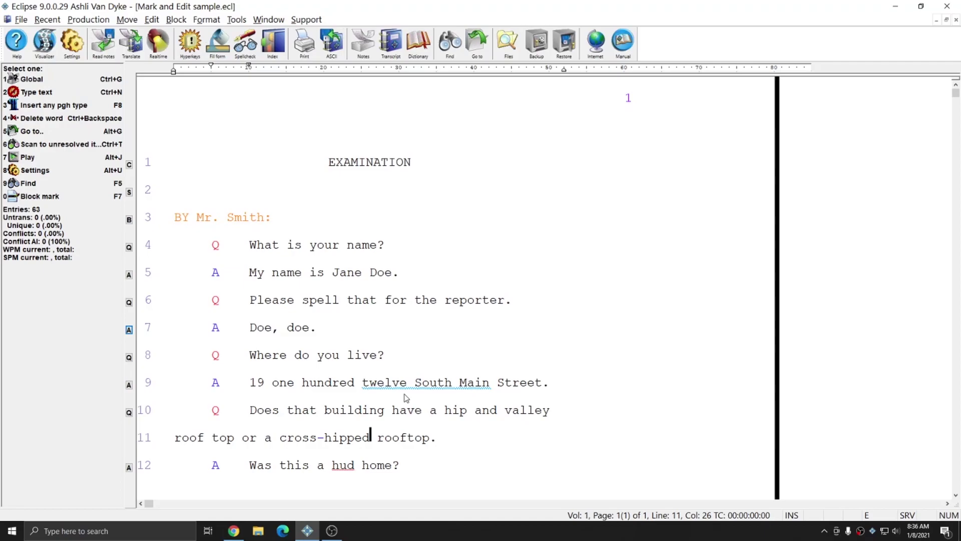
Undo that and hyphenate all three words as 'cross-hipped-rooftop'.
key("ctrl+z")
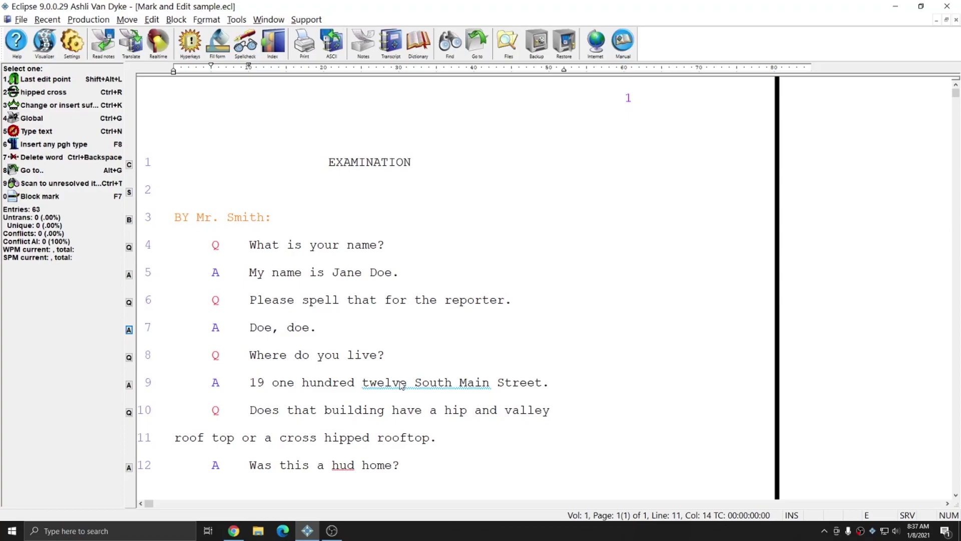
key("ctrl+shift+Right")
key("ctrl+shift+Right")
key("ctrl+shift+Right")
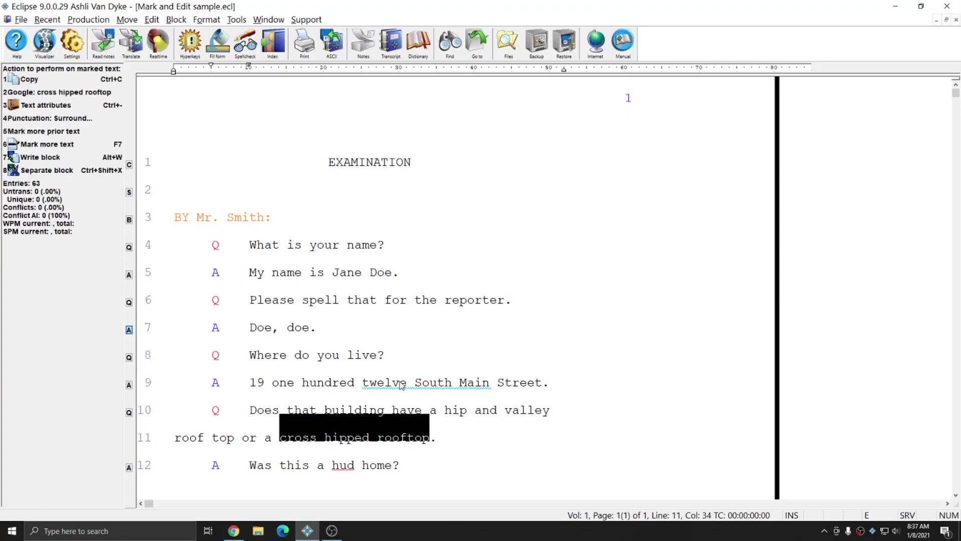
key("minus")
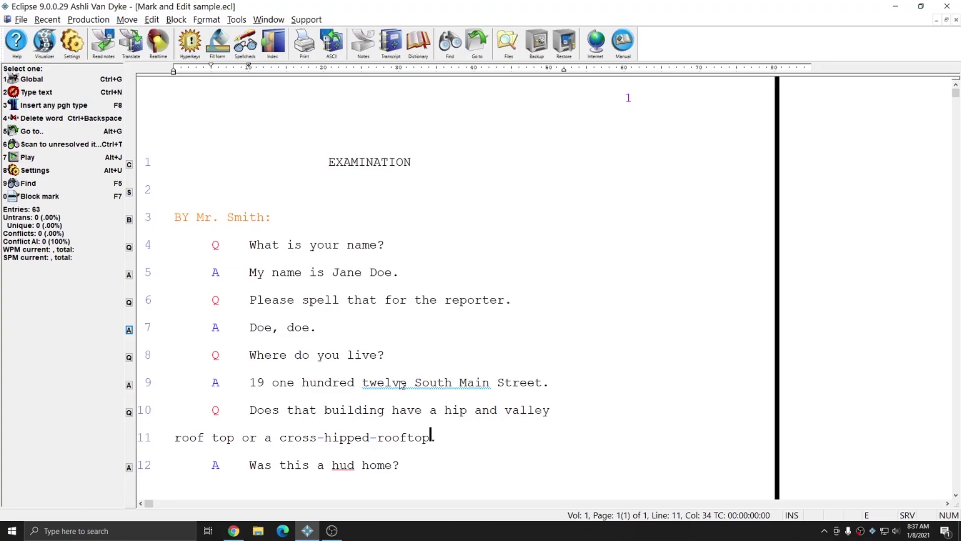
Block-mark the spoken address '19 one hundred twelve' on line 9.
left_click(252, 383)
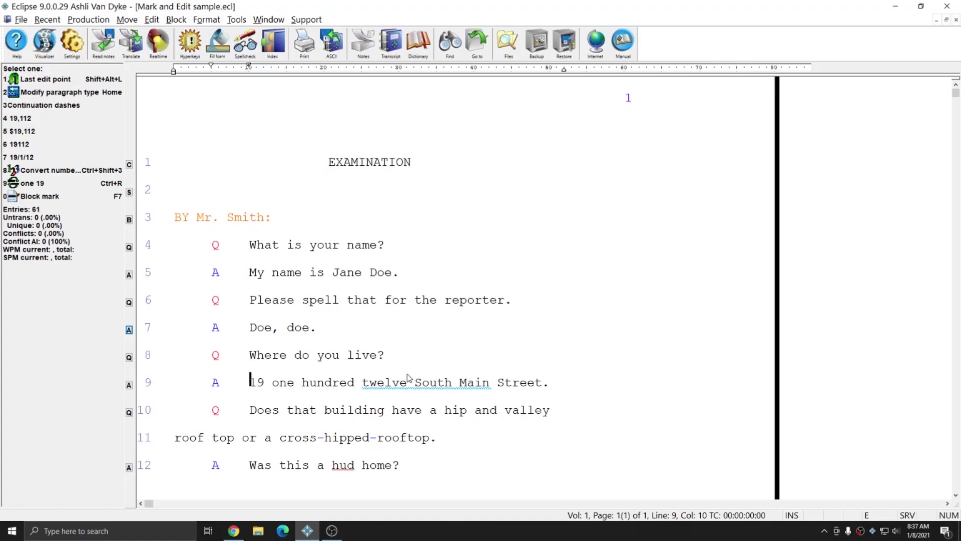
key("F7")
key("F7")
key("F7")
key("F7")
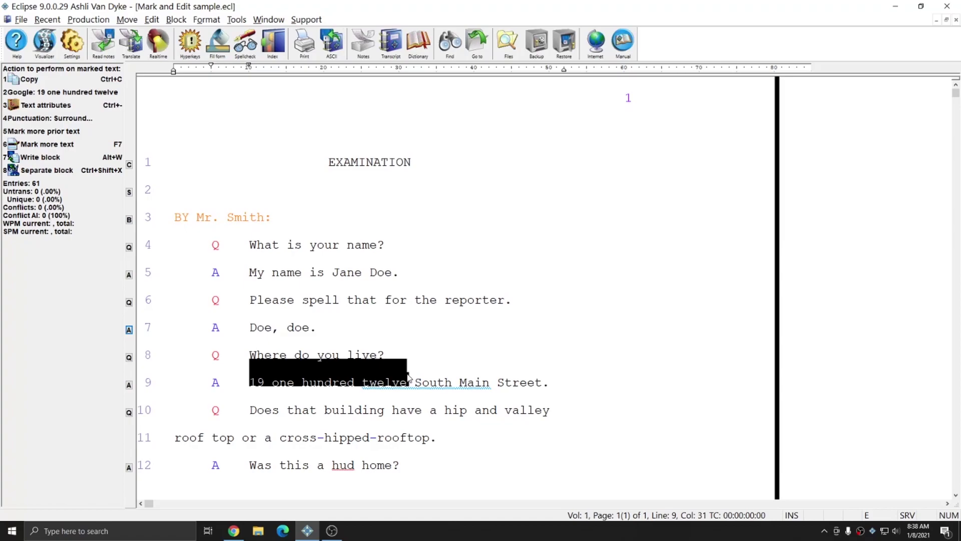
Convert the marked address with the Generic number style so it reads 19112.
key("ctrl+shift+n")
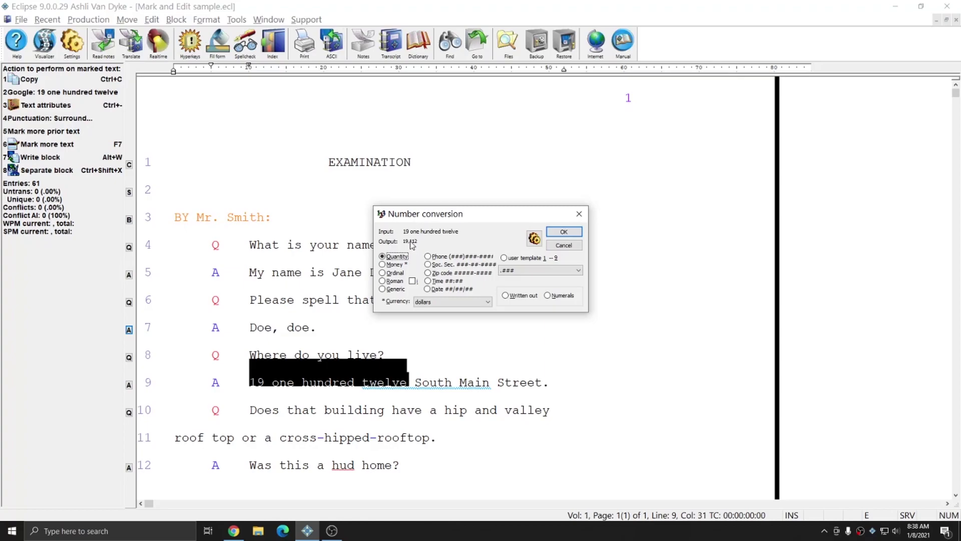
left_click(384, 289)
left_click(564, 233)
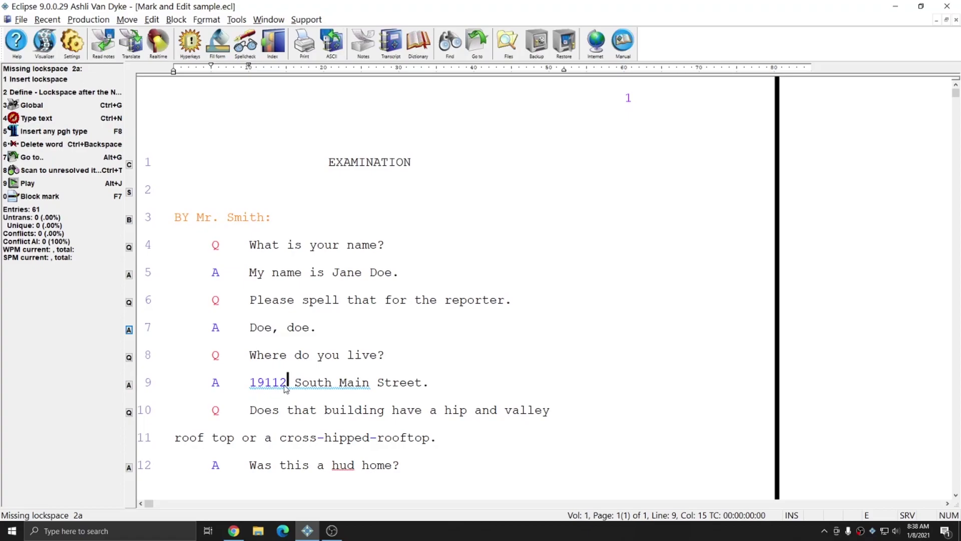
Replace 'roof top' at the start of line 11 with the single word 'rooftop'.
key("ctrl+t")
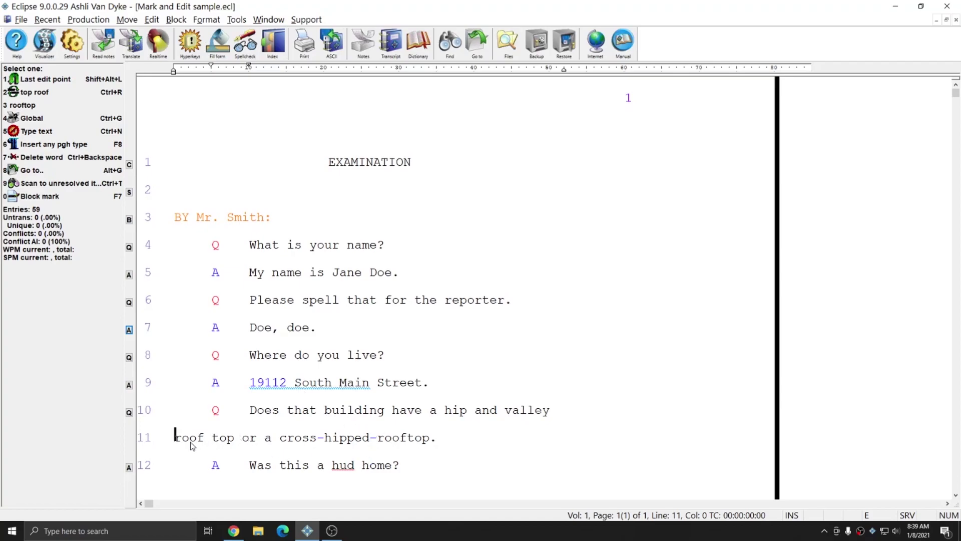
left_click(220, 436)
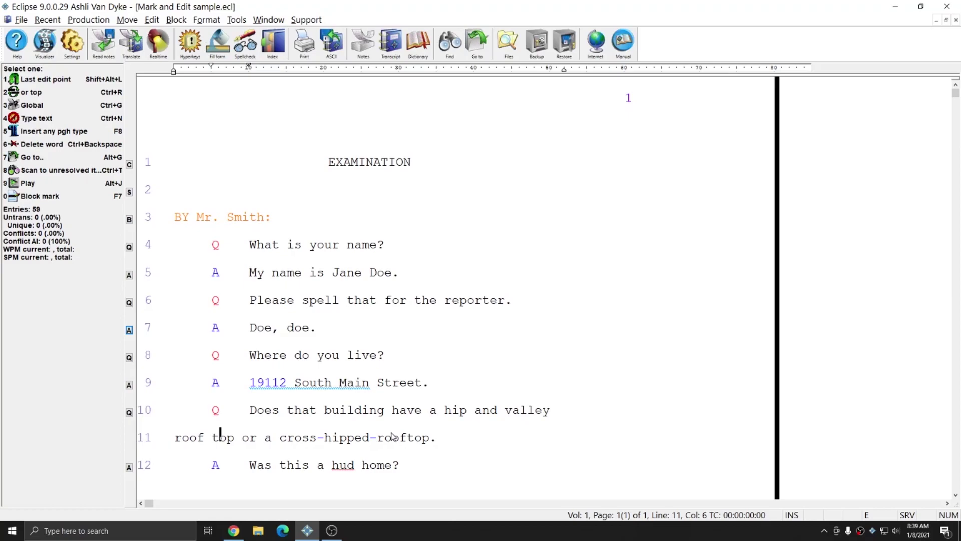
left_click(388, 437)
left_click(183, 438)
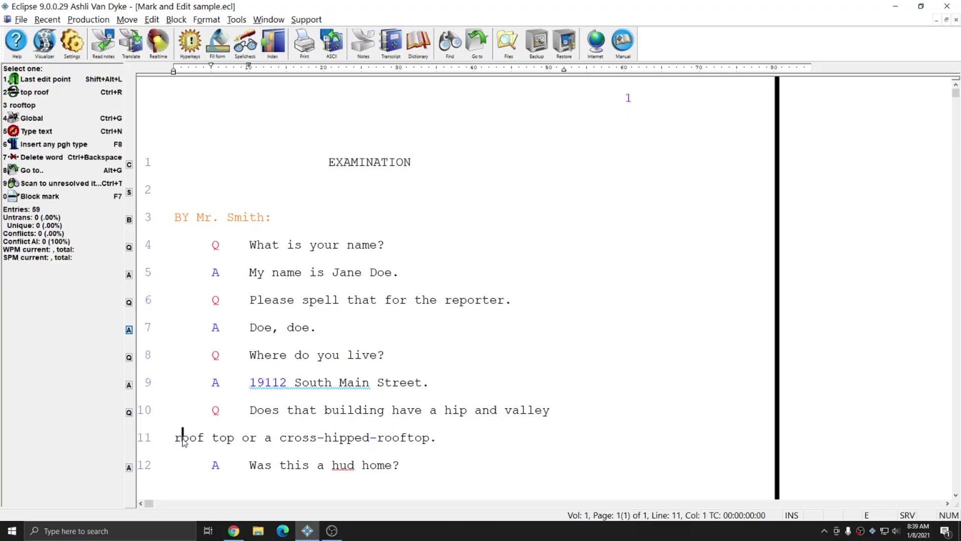
left_click(179, 439)
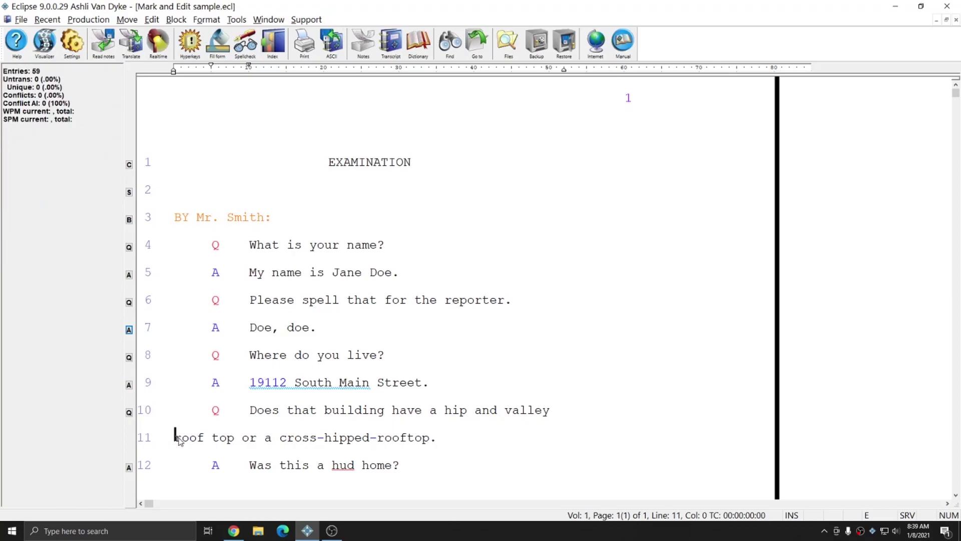
left_click(228, 437)
left_click(176, 438)
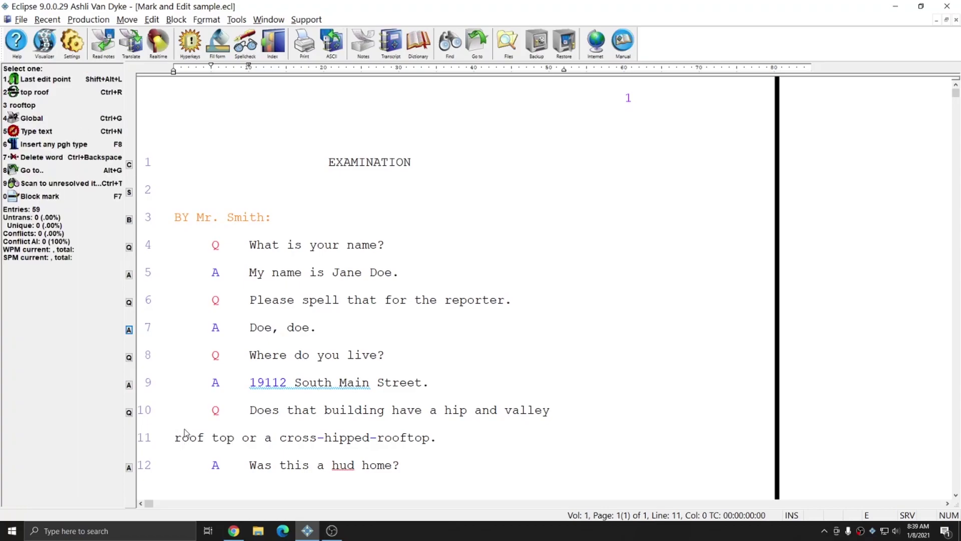
key("F7")
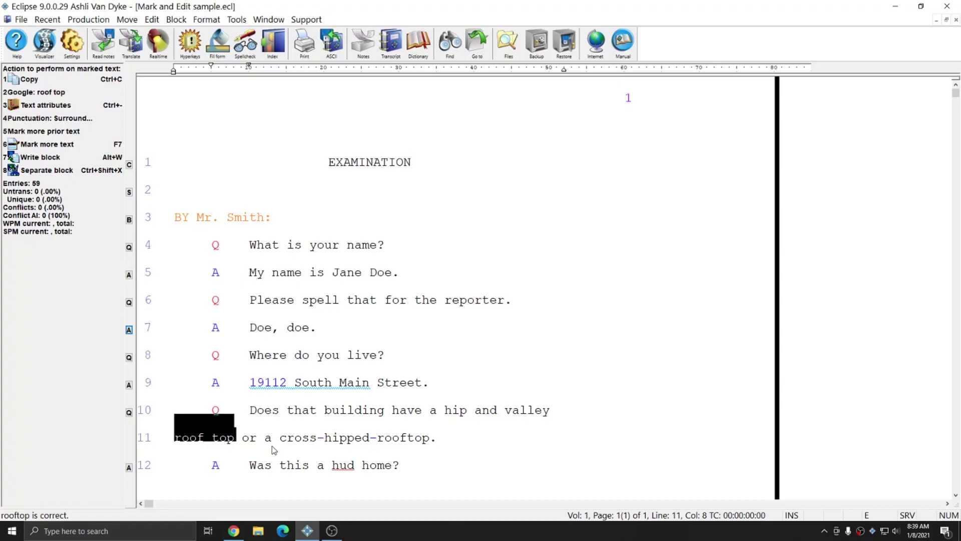
type("rooftop")
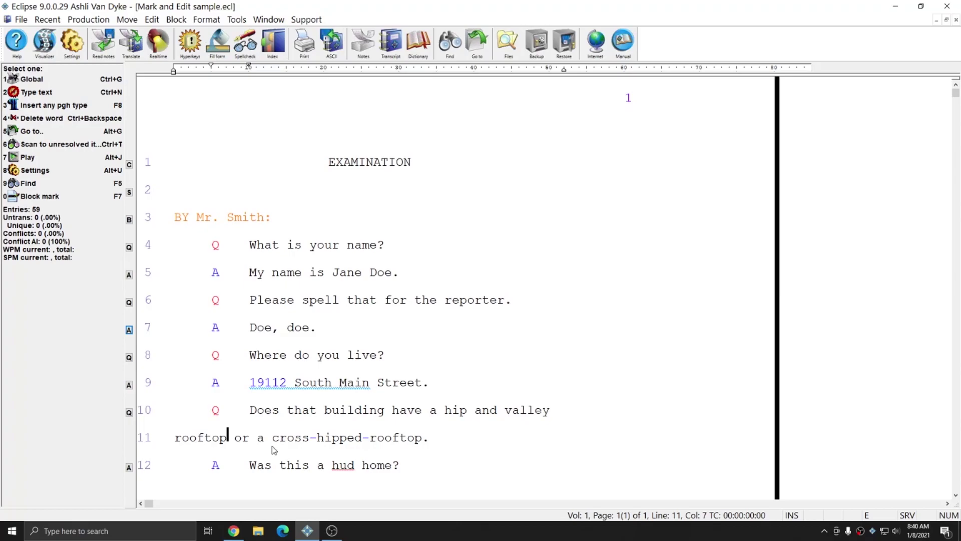
Replace 'hud' on line 12 with the abbreviation H.U.D.
left_click(339, 468)
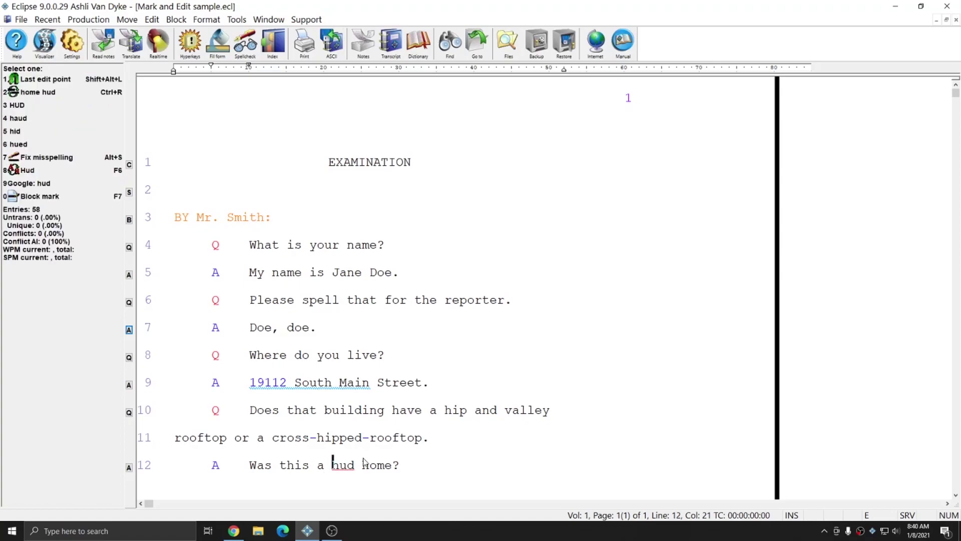
key("F7")
key("Right")
key("Right")
key("Right")
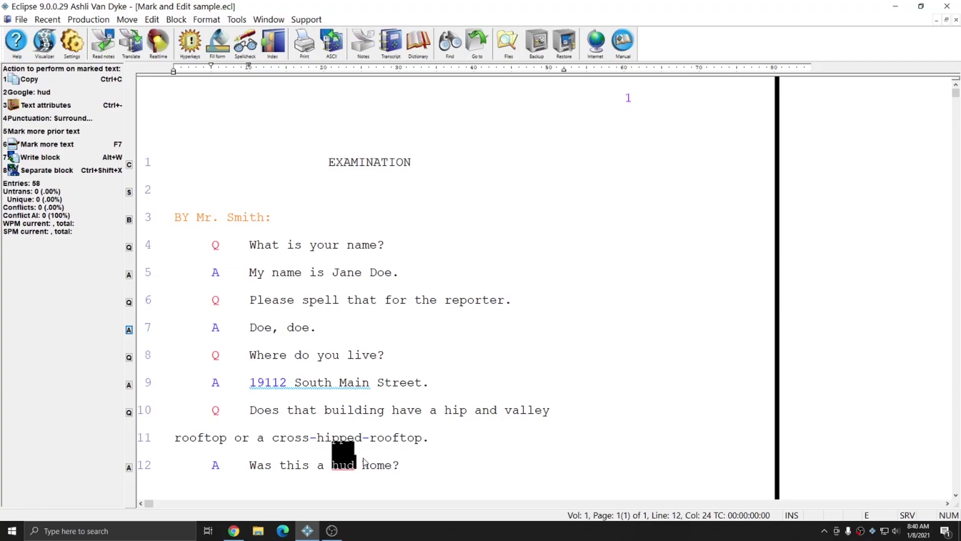
type("H.U.D.")
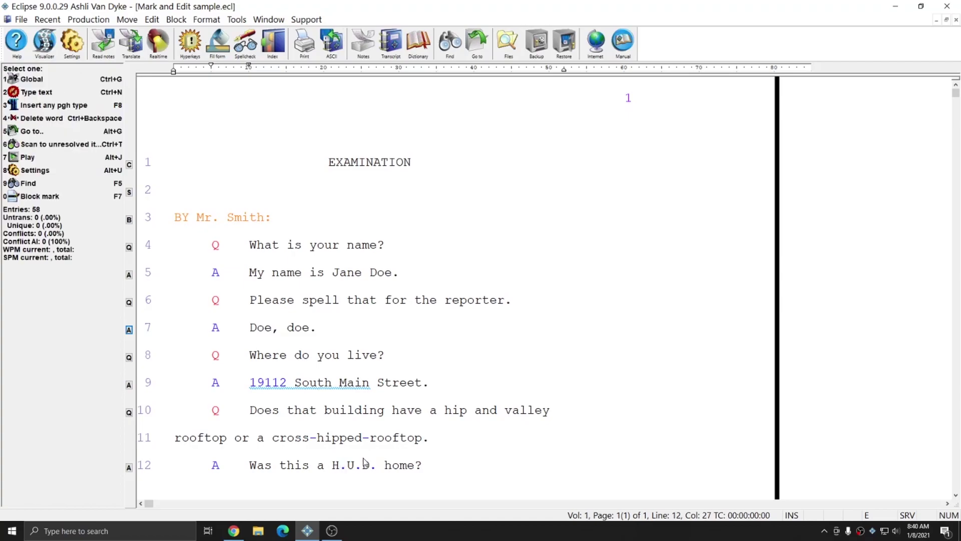